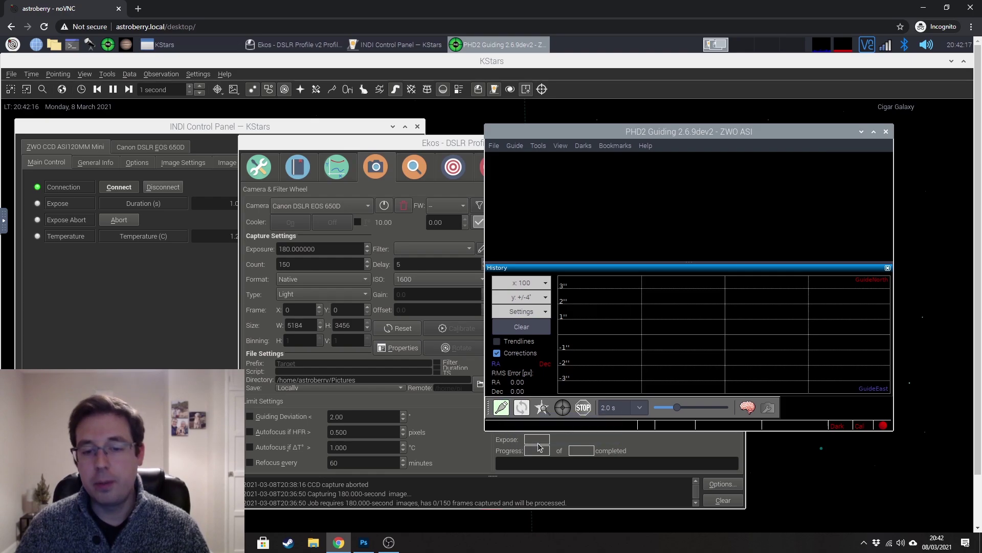
Start looping guide-camera exposures in PHD2 with the 2.0 s exposure.
click(523, 407)
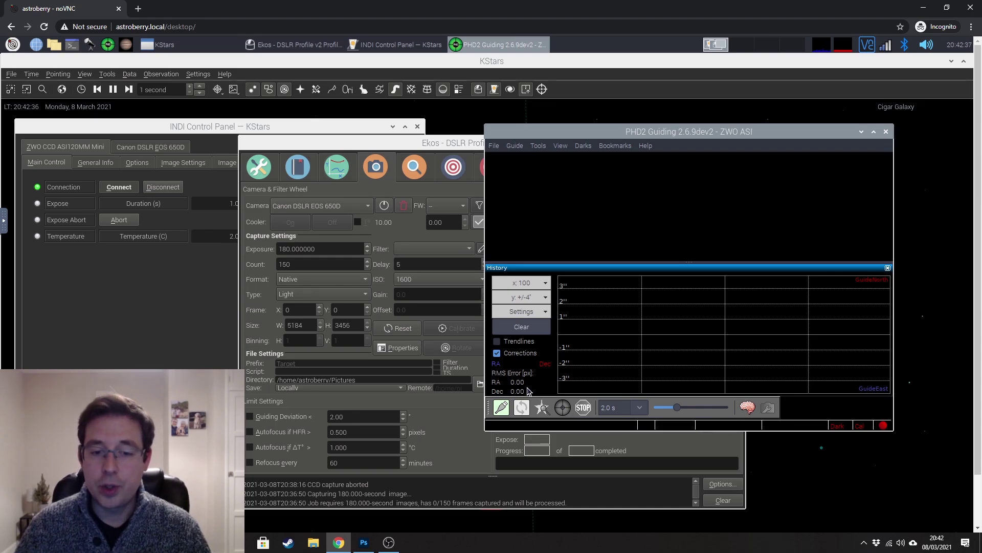
Start a new PHD2 equipment profile with the New Profile Wizard.
click(501, 408)
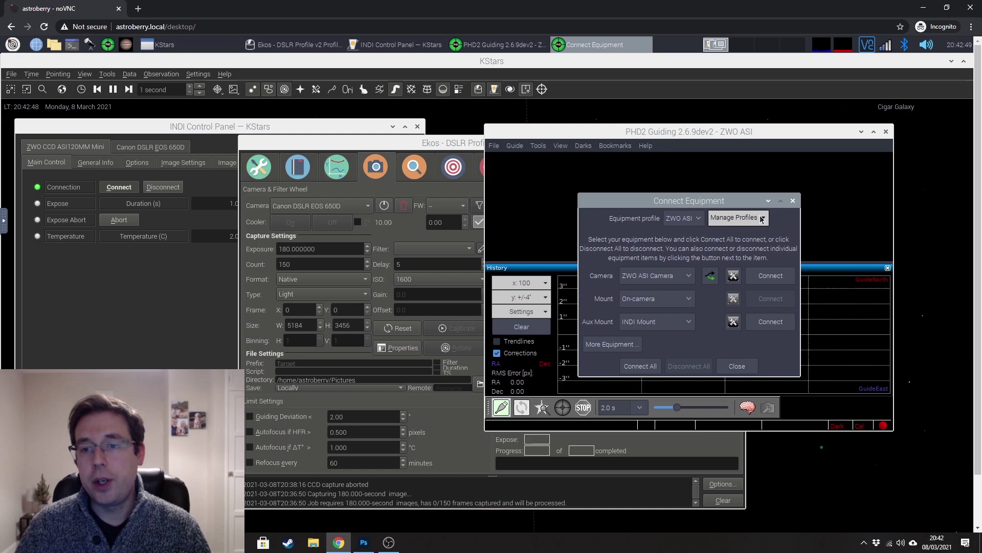
click(747, 219)
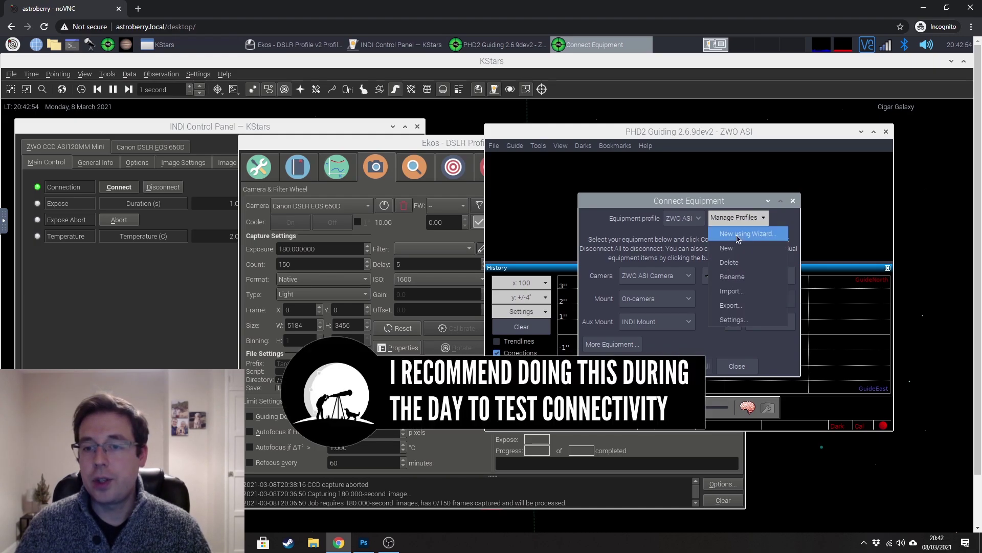
click(738, 234)
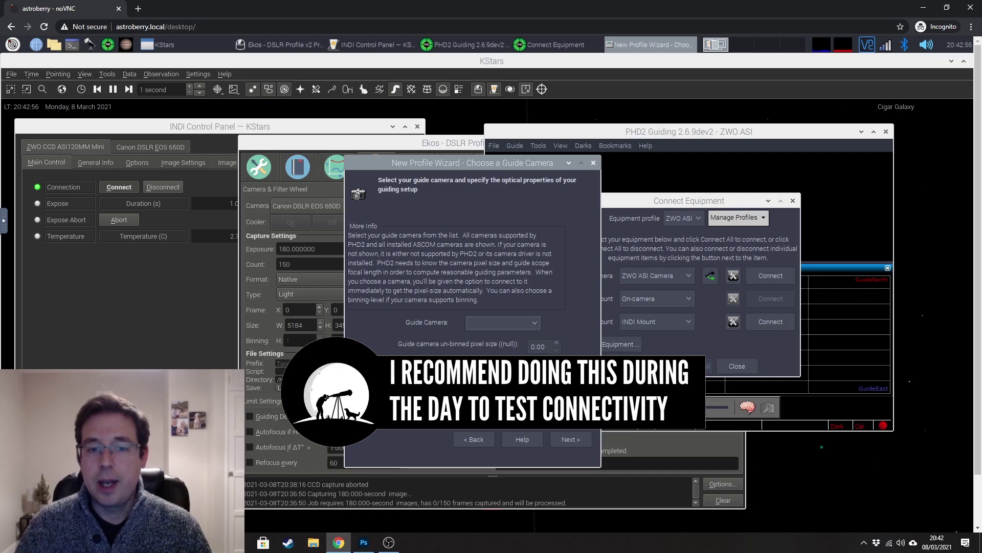
Choose ZWO ASI Camera as guide camera, confirm it's connected, and set focal length to 242 mm.
click(535, 323)
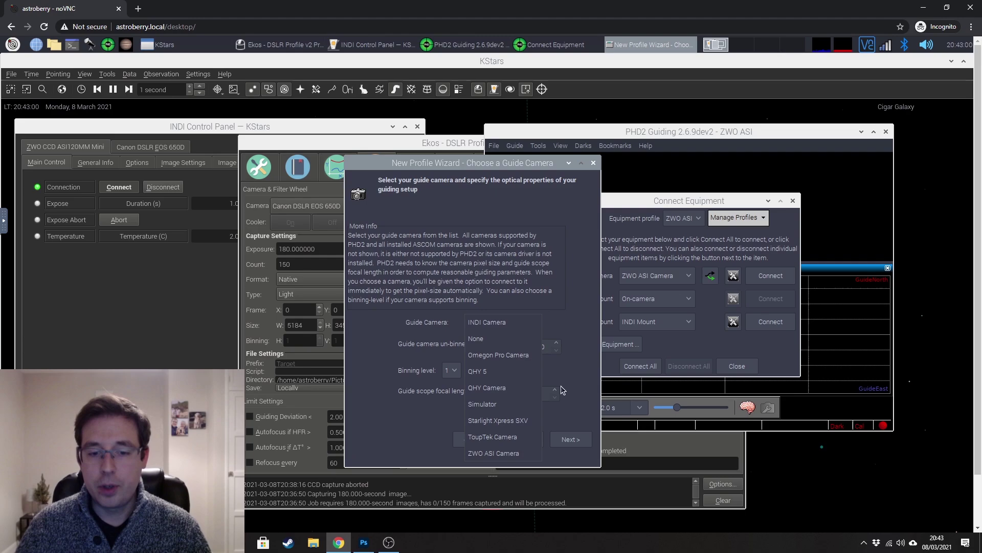
click(505, 454)
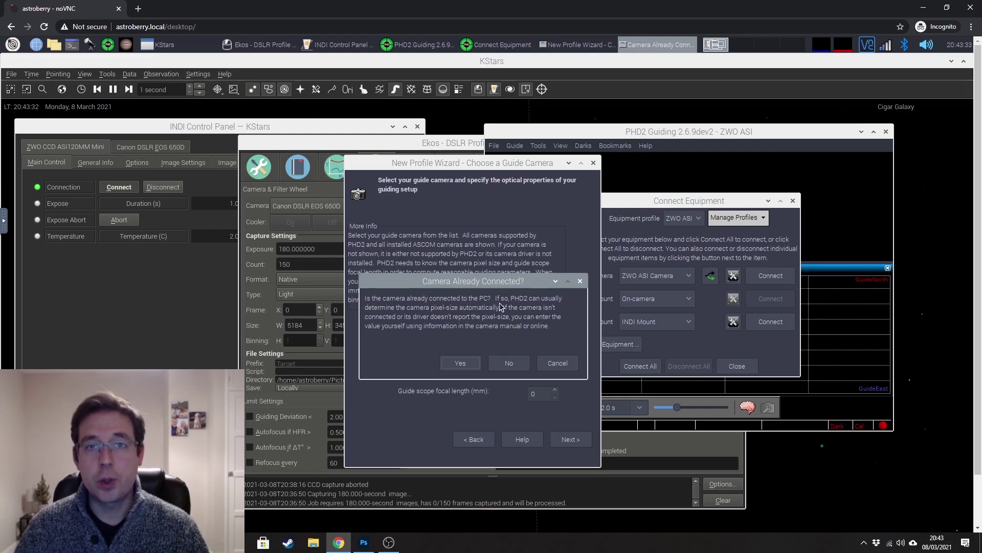
click(460, 363)
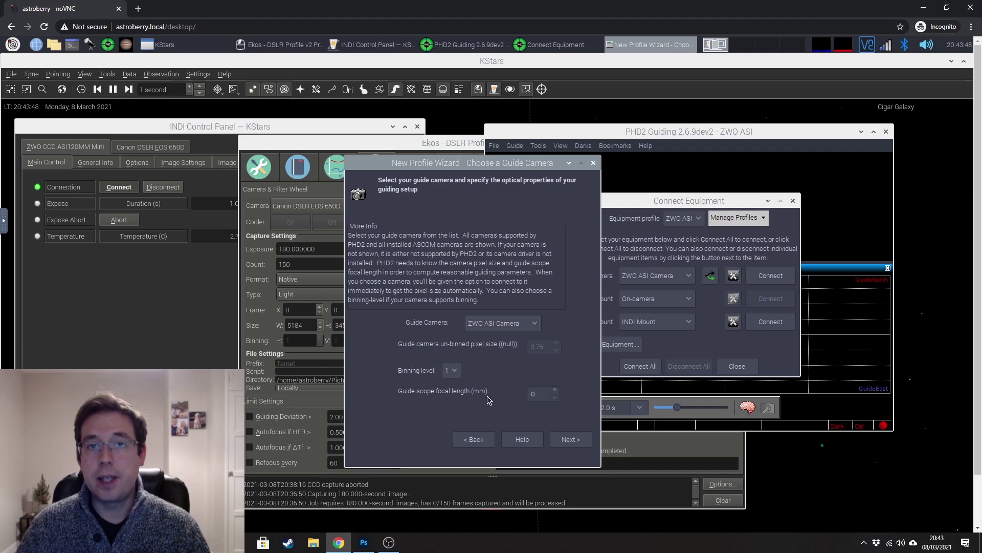
mouse_move(538, 396)
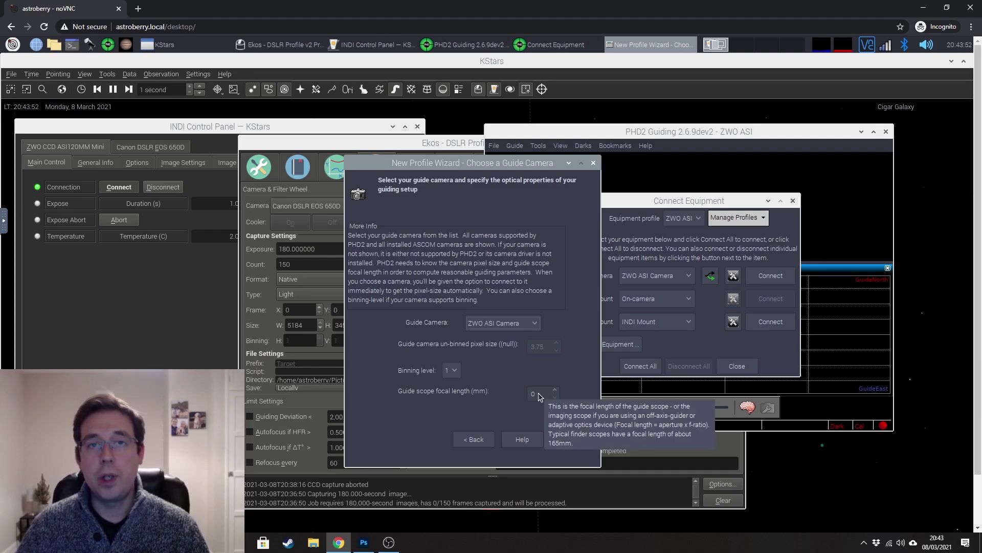
double_click(536, 394)
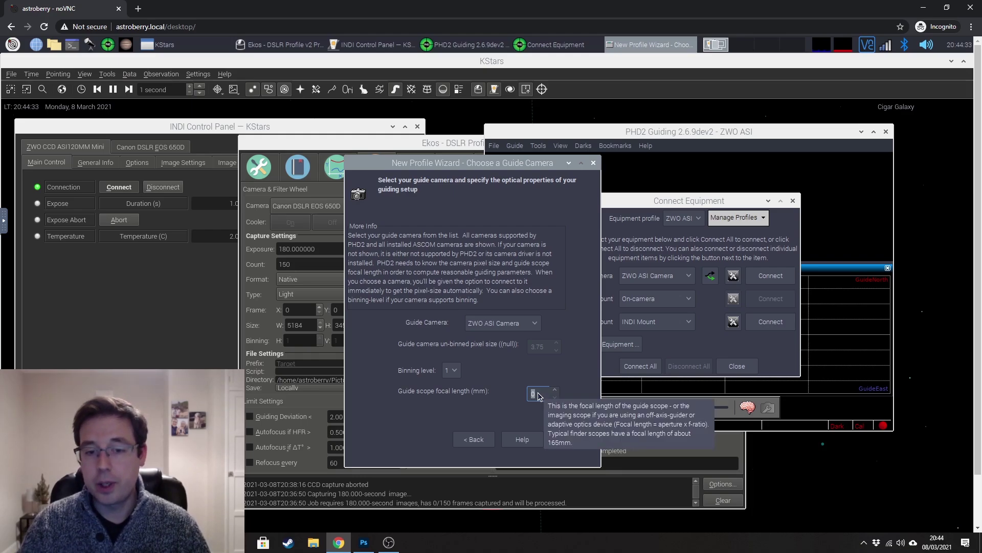
text(242)
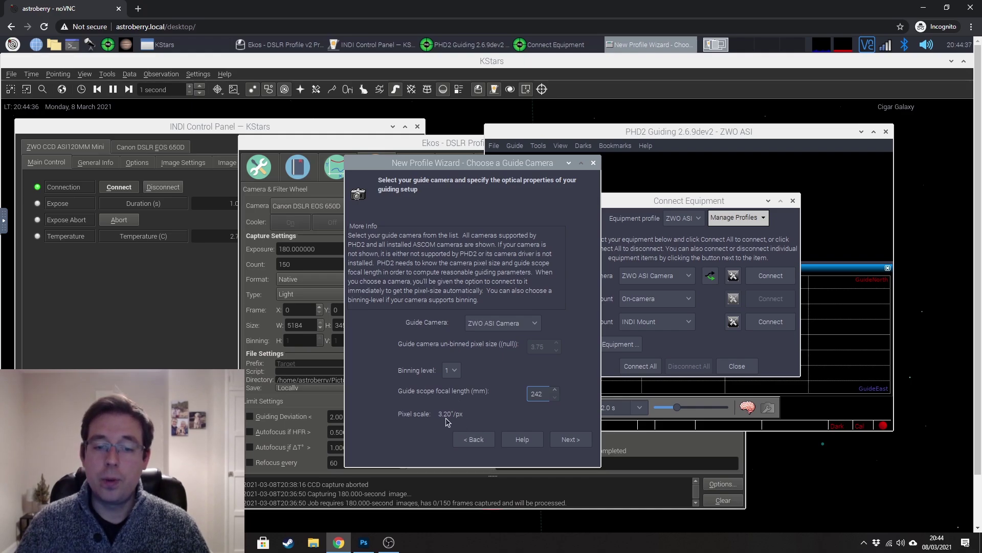
Set the profile's mount connection to On-camera and continue to the Aux Mount page.
click(580, 441)
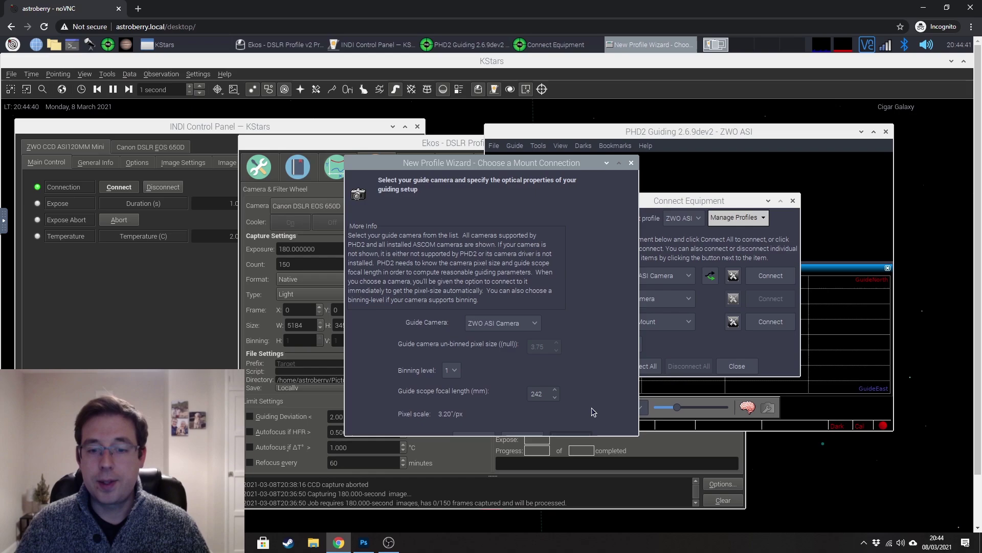
click(580, 440)
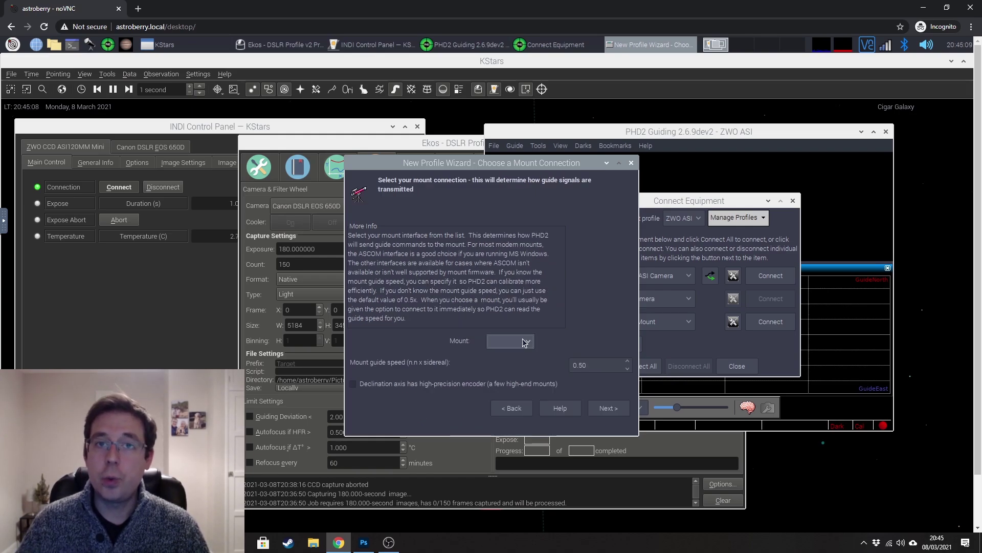
click(525, 342)
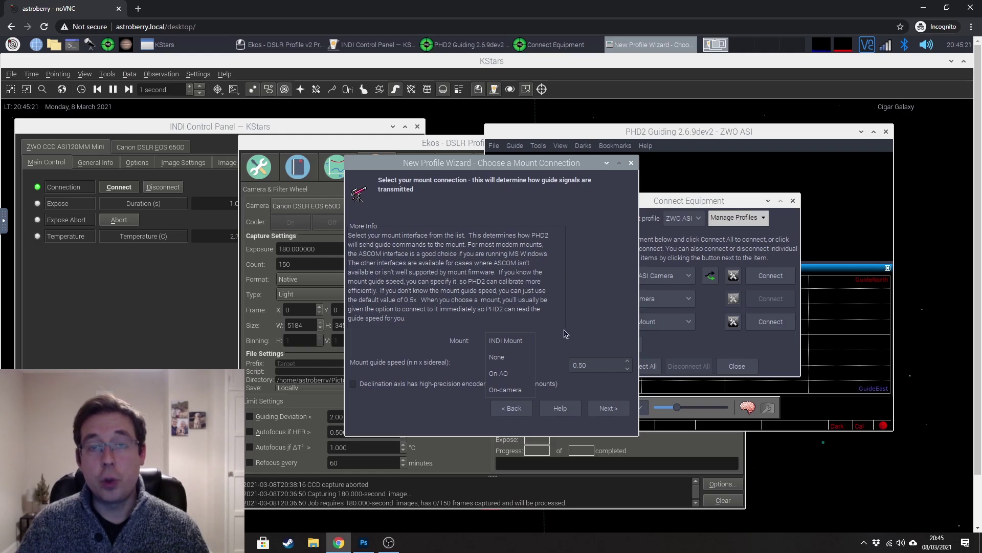
click(516, 392)
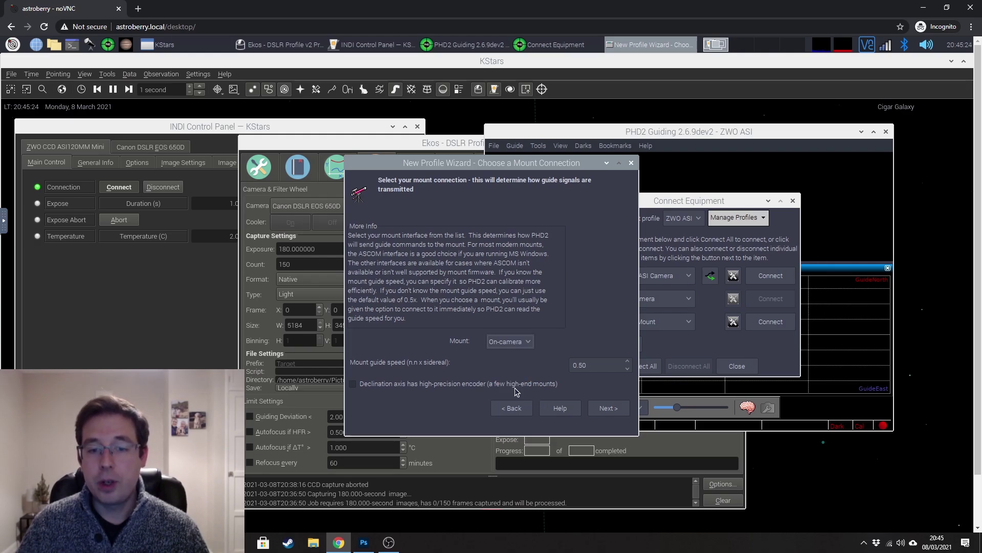
click(608, 409)
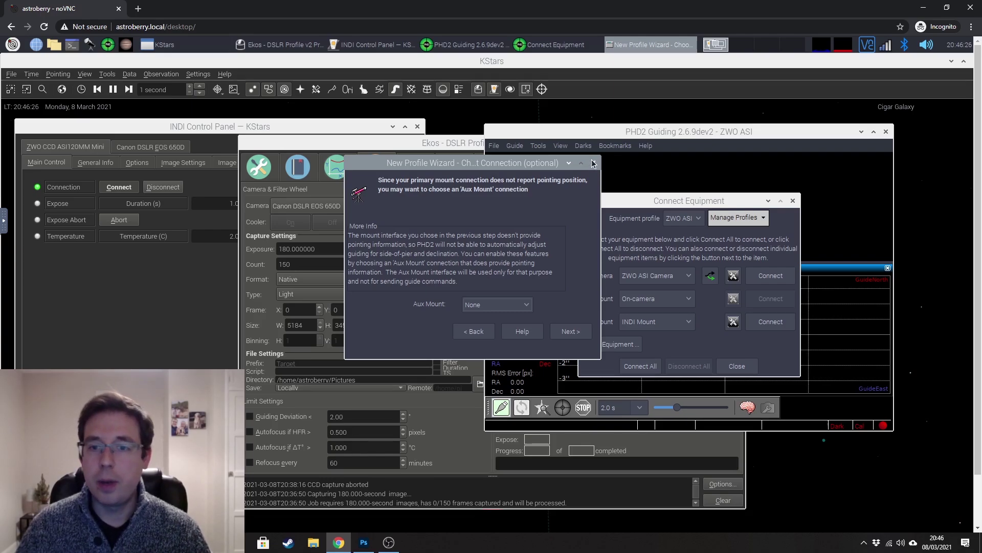
Finish the wizard, connect the ZWO ASI camera and On-camera mount, and close Connect Equipment.
click(593, 163)
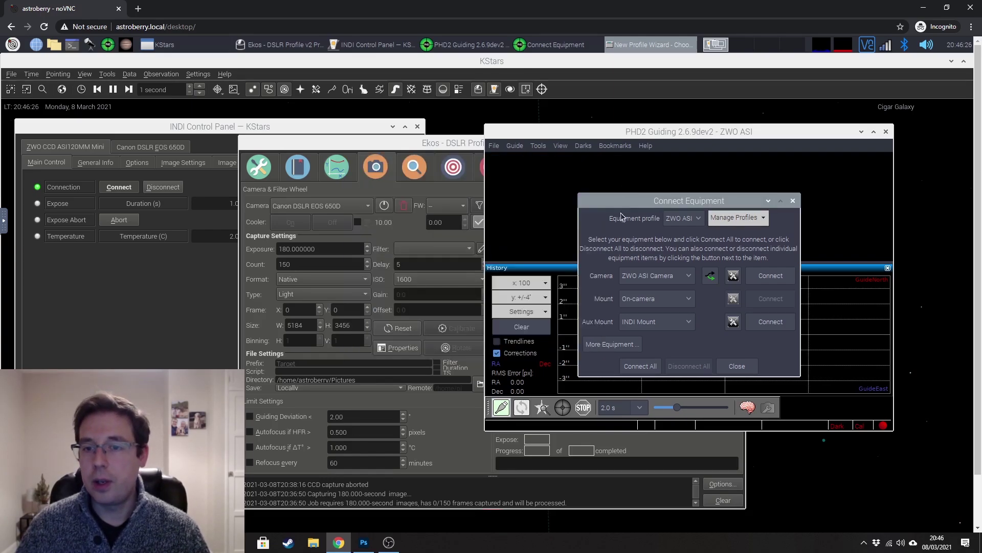
click(687, 221)
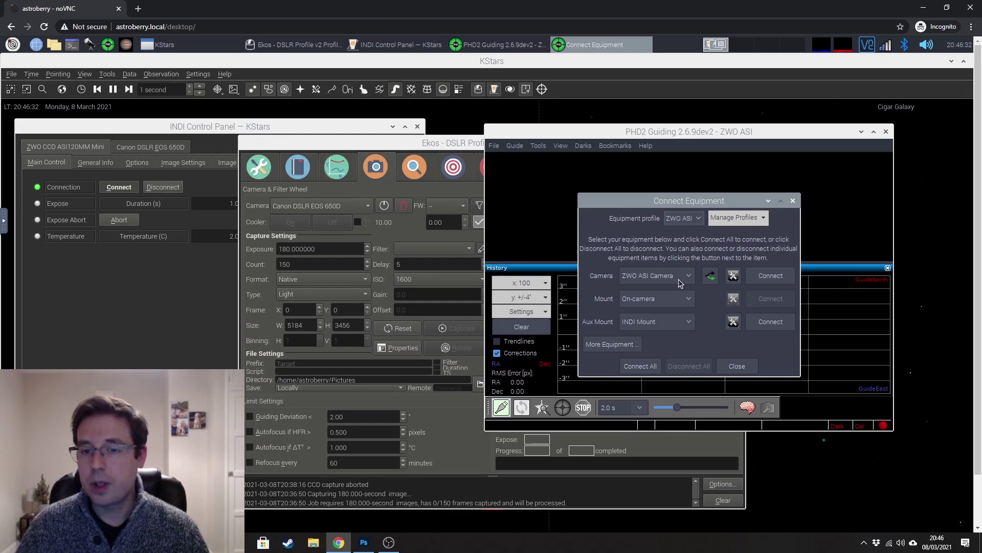
click(780, 276)
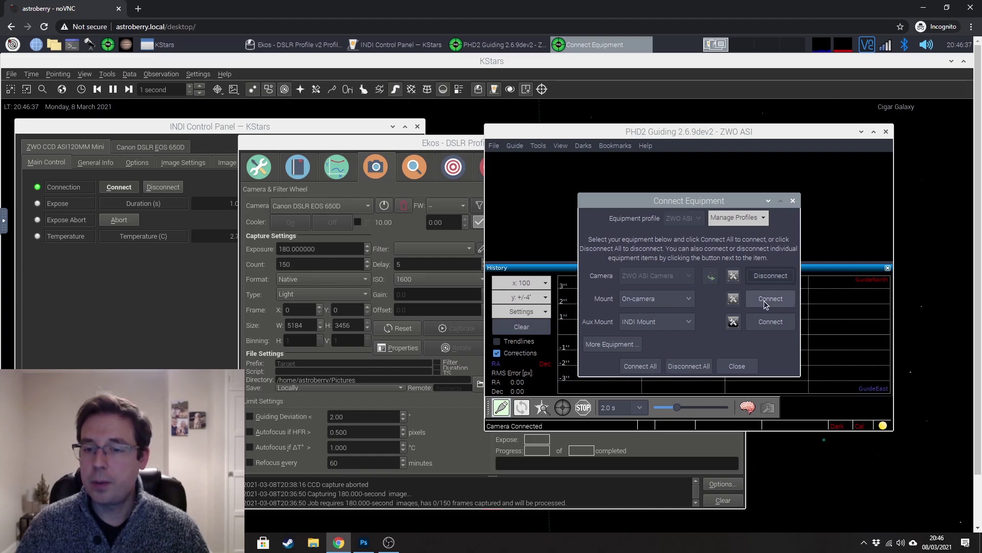
click(766, 303)
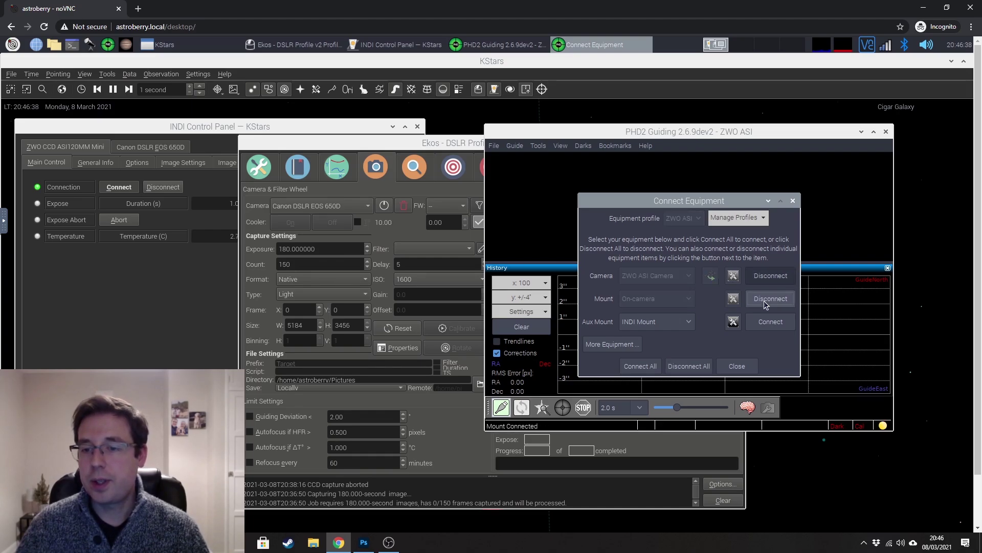
click(737, 367)
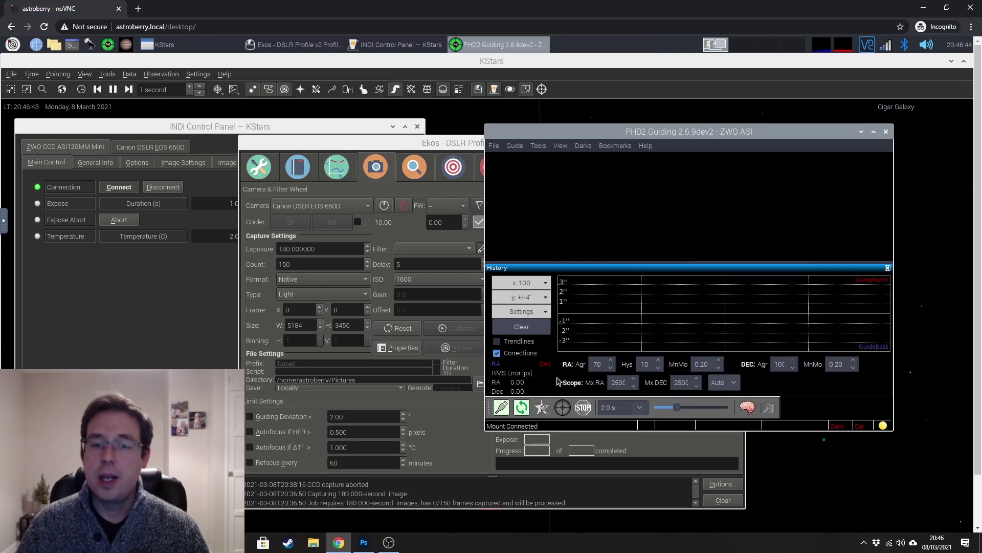
Loop guide-camera exposures to show the star field and try Auto-select Star twice.
click(522, 408)
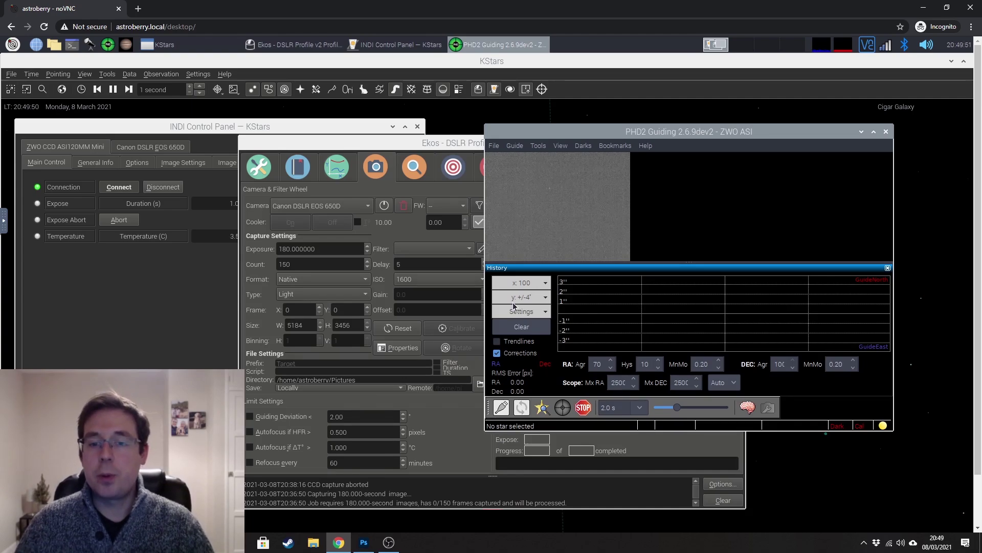
click(543, 408)
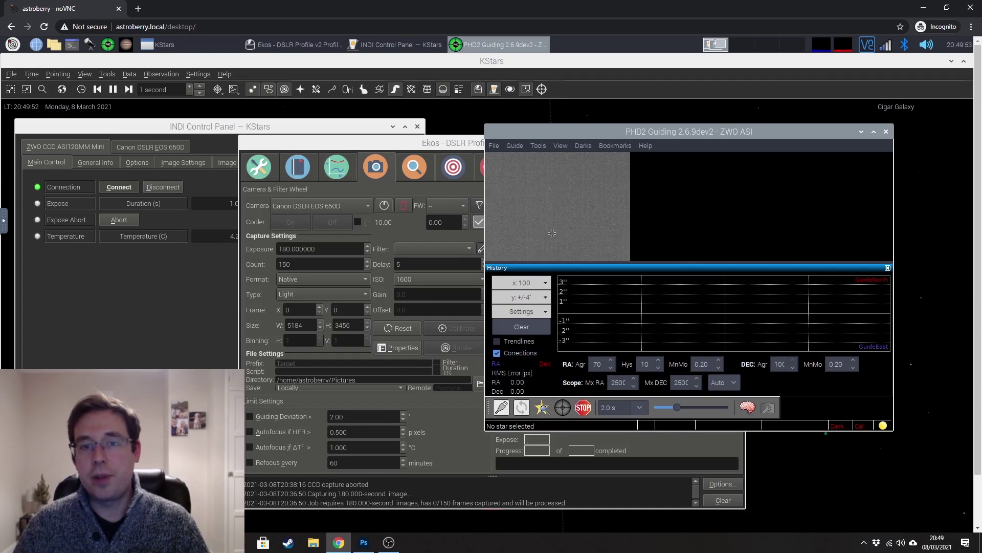
click(542, 407)
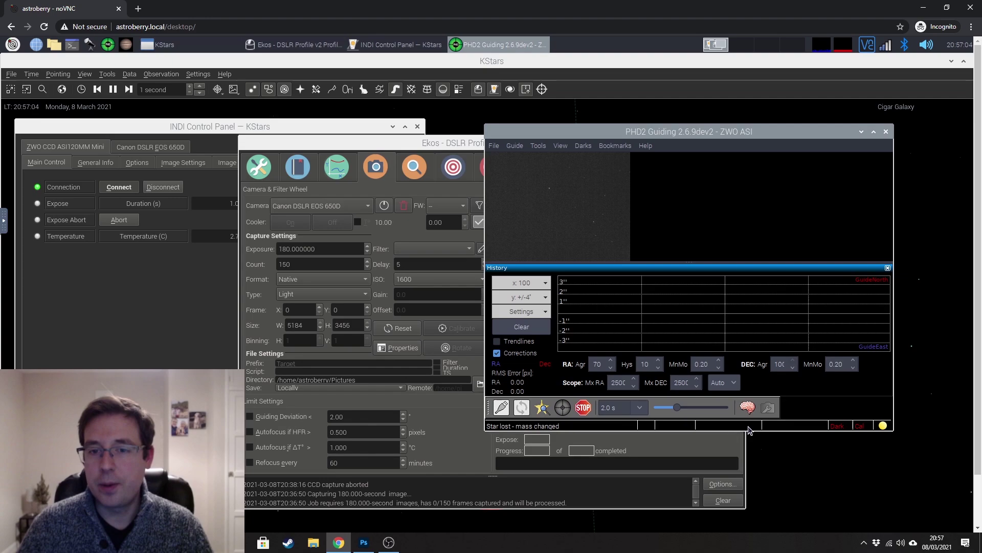
Auto-select a guide star and start guiding on it.
click(544, 409)
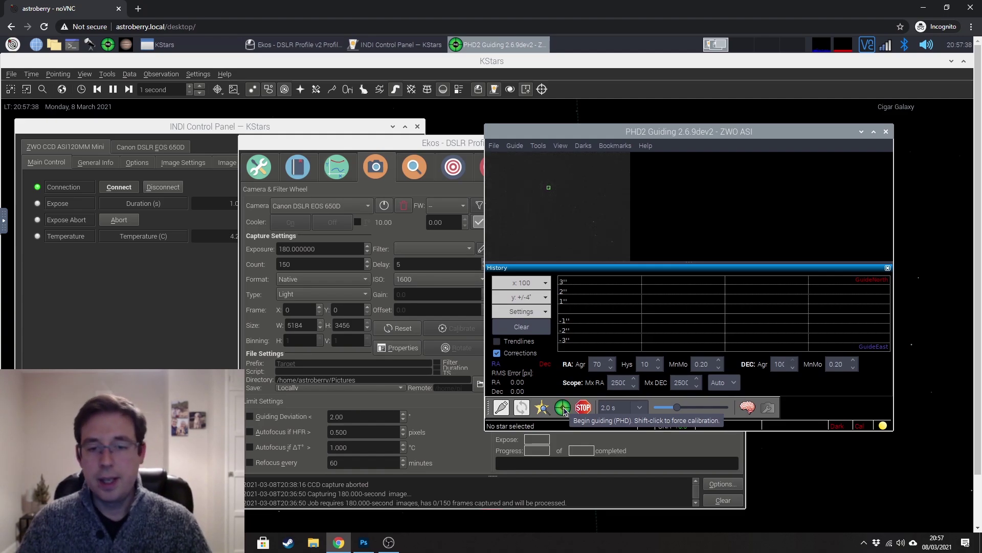
click(563, 408)
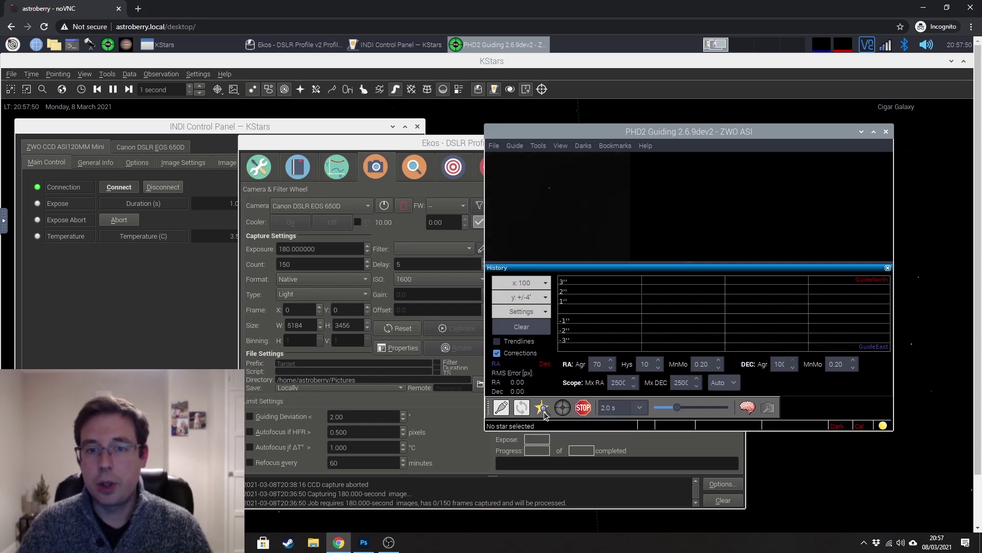
Auto-select a guide star again and start calibration and guiding on it.
click(544, 412)
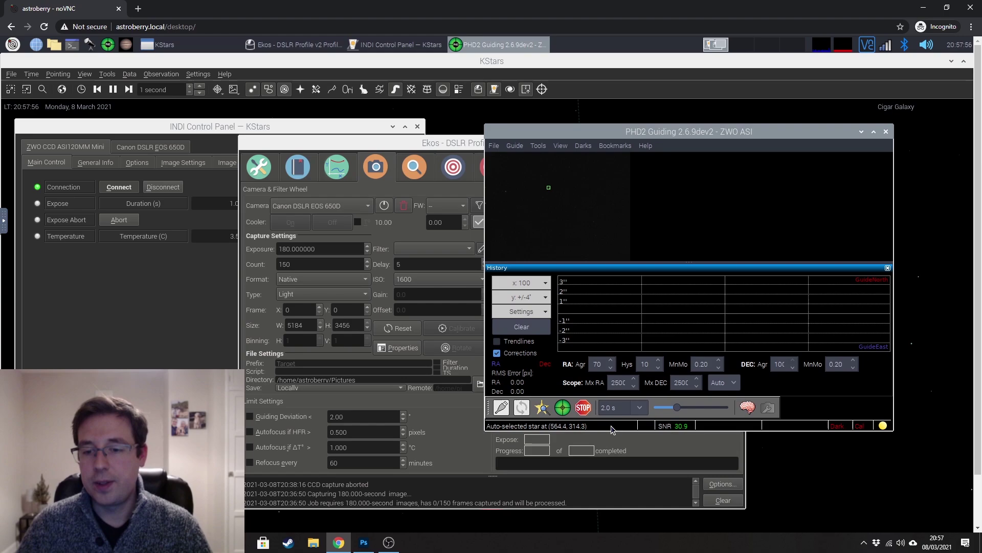
click(563, 408)
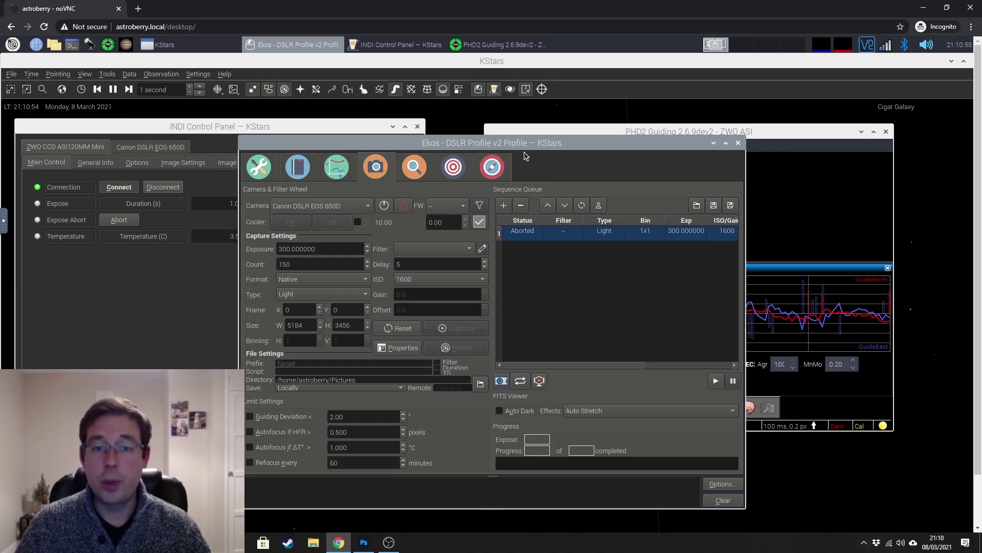
Show the Ekos Guide options page with dithering at 3.00 pixels every 1 frame.
click(491, 169)
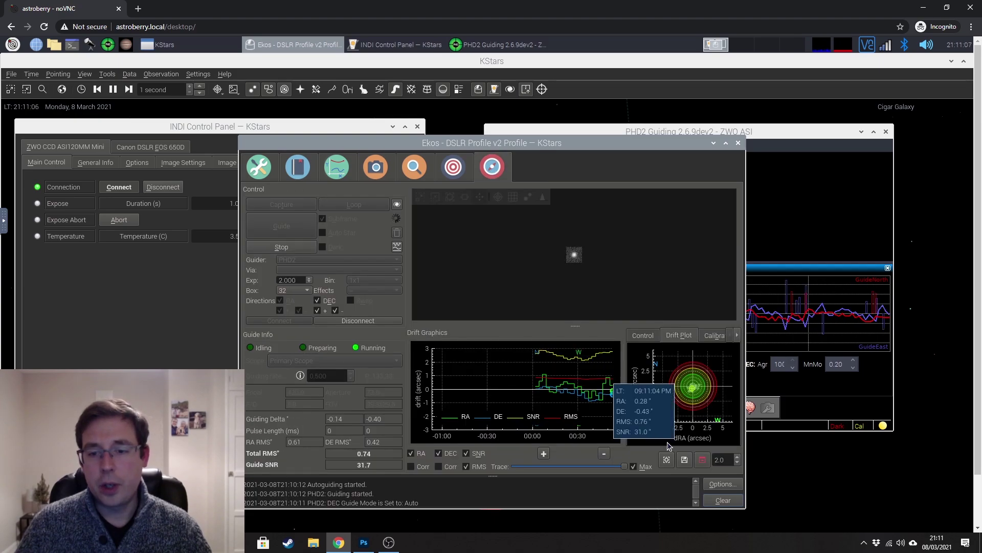
click(720, 484)
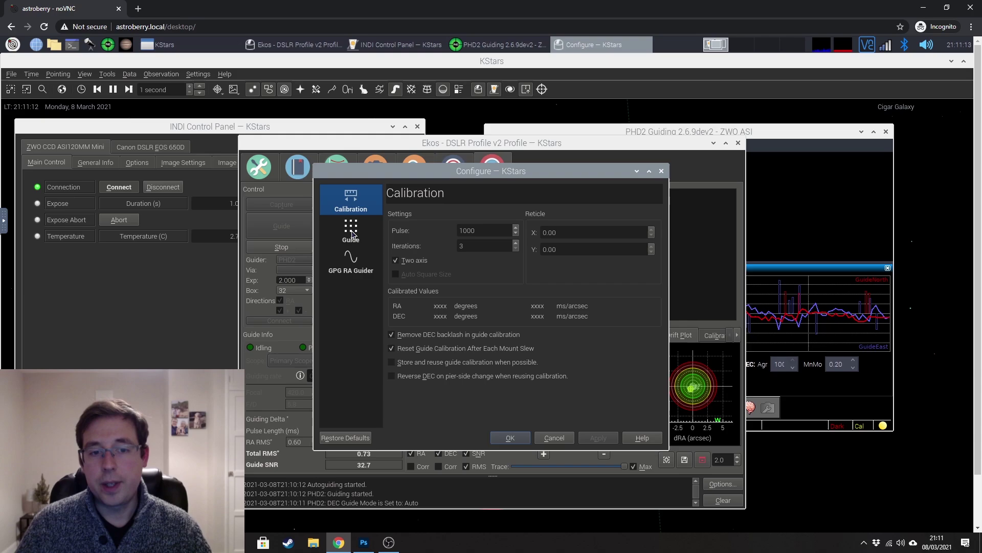
click(352, 234)
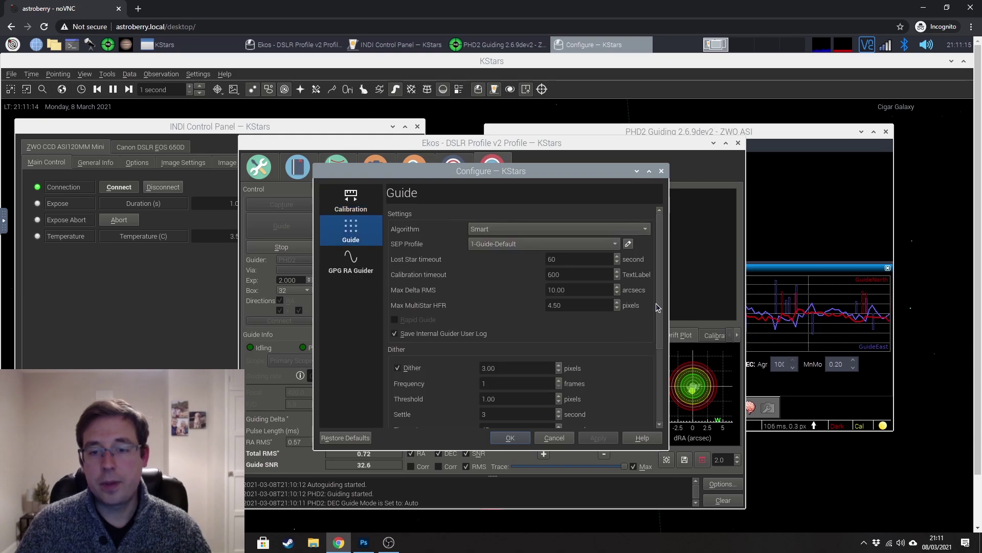
scroll(659, 317, down, 1)
scroll(659, 340, down, 5)
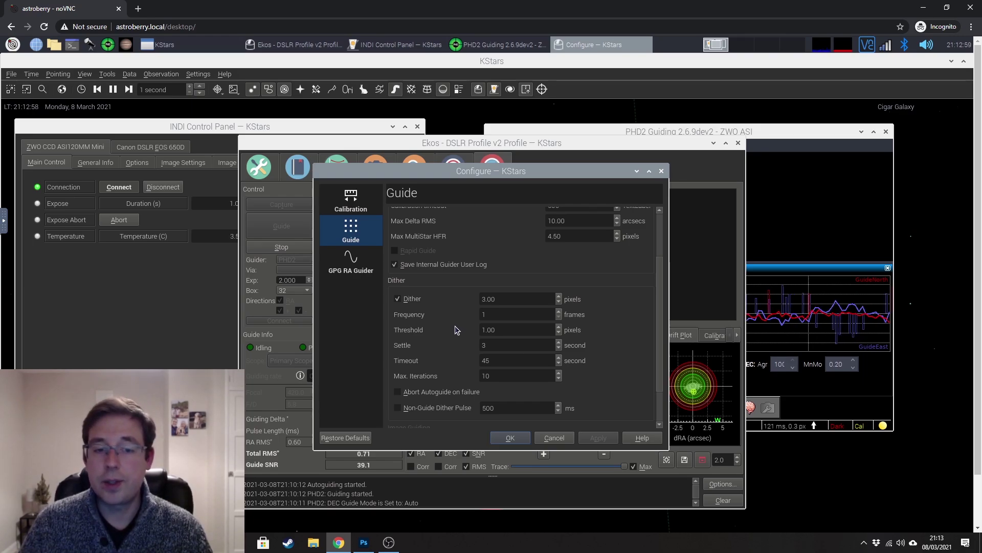
mouse_move(448, 351)
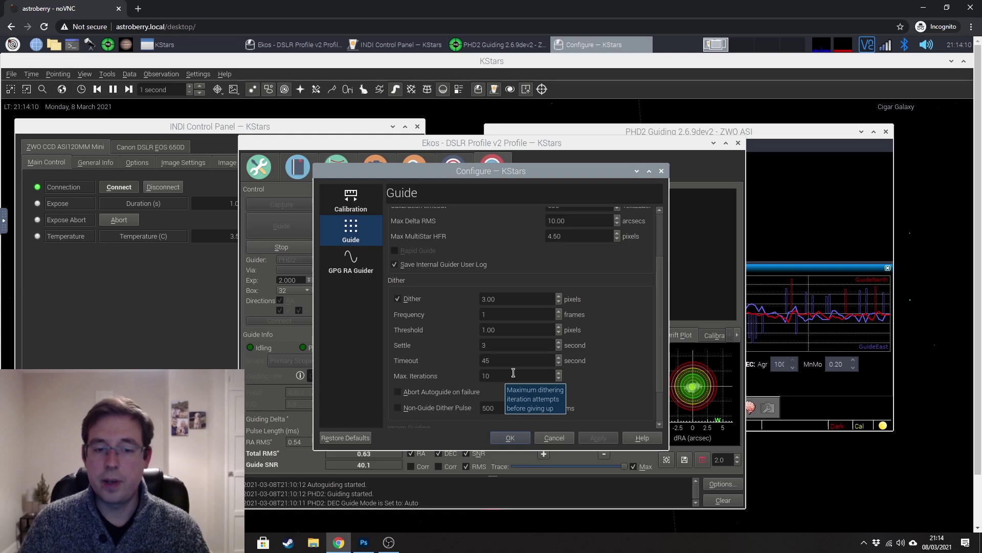
Save the dither-every-frame guide settings and return to the Ekos guide panel.
click(510, 439)
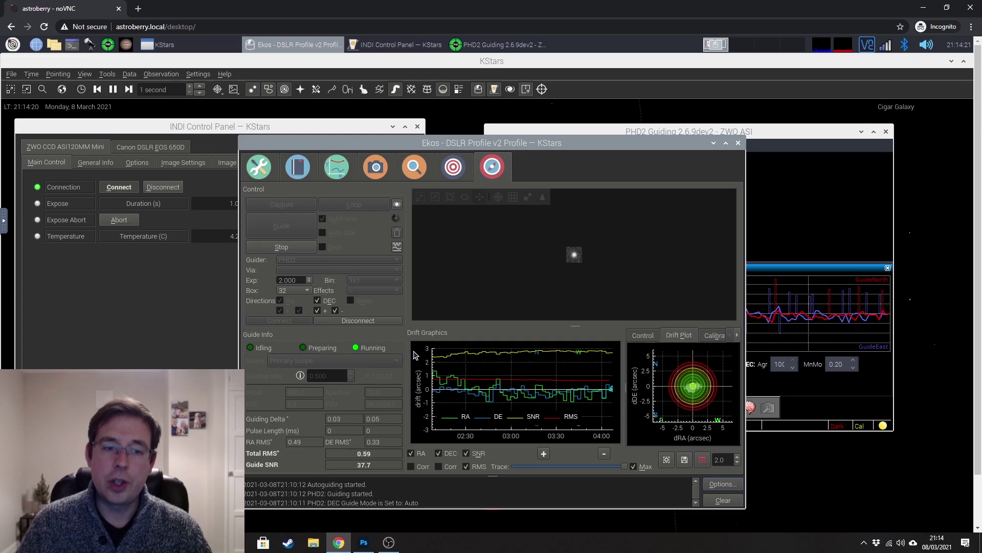
mouse_move(601, 398)
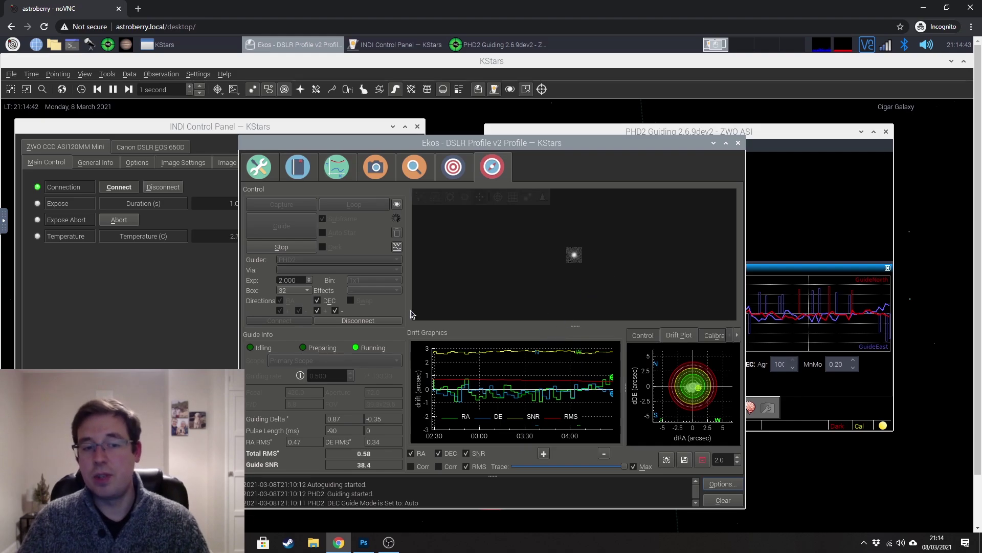
Raise the PHD2 window to check guiding history, RA error 0.53" and Dec 0.29".
click(762, 179)
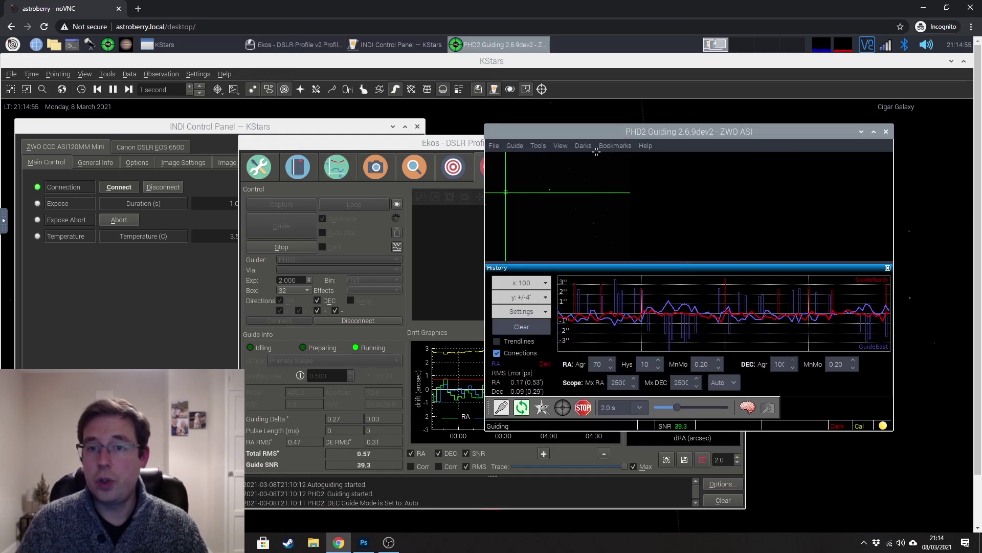
mouse_move(874, 285)
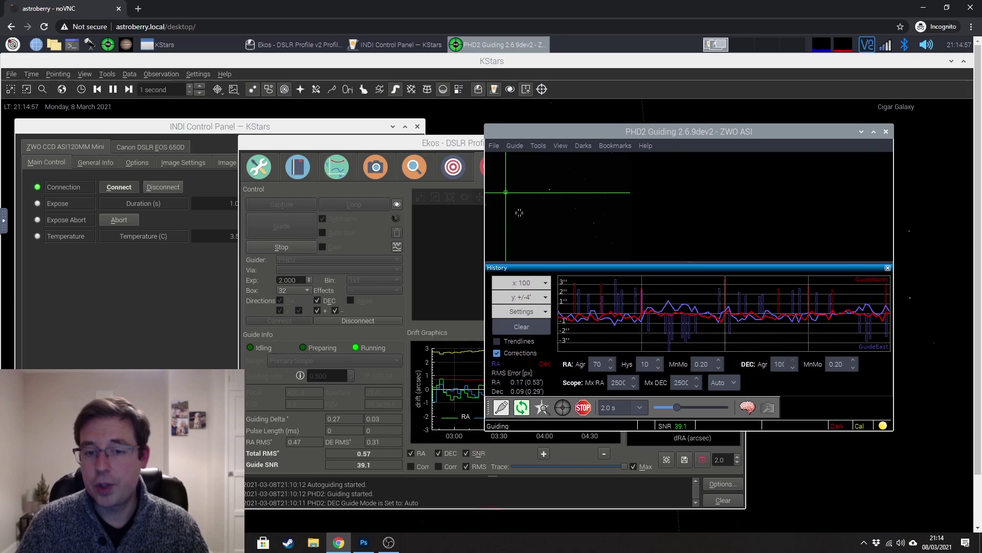